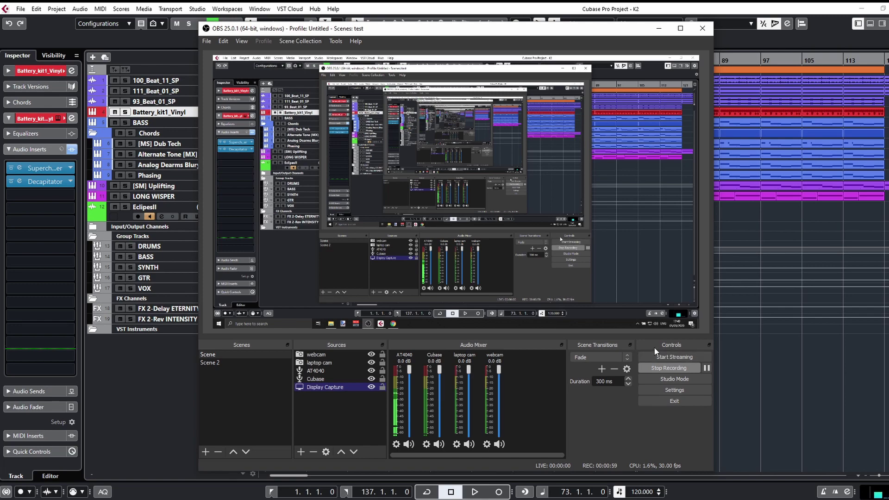
Review the reaper.fm/reaplugs download page in Chrome, then return to the Cubase project
left_click(657, 31)
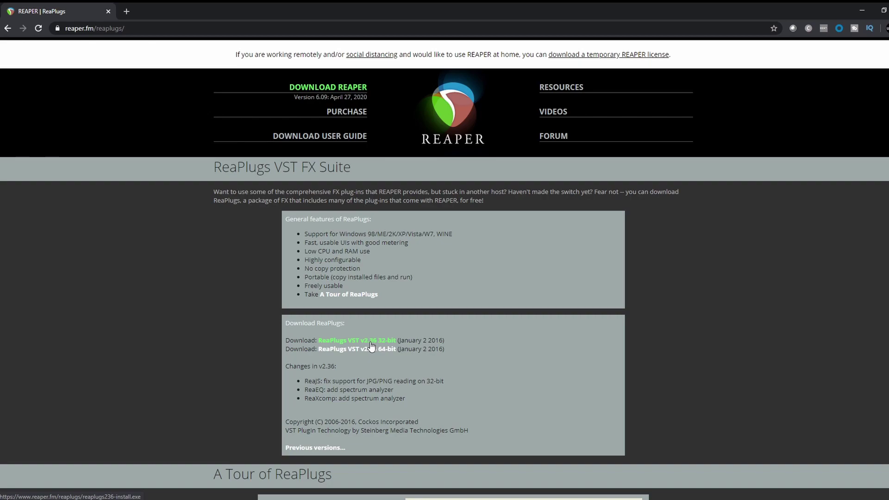
left_click(287, 485)
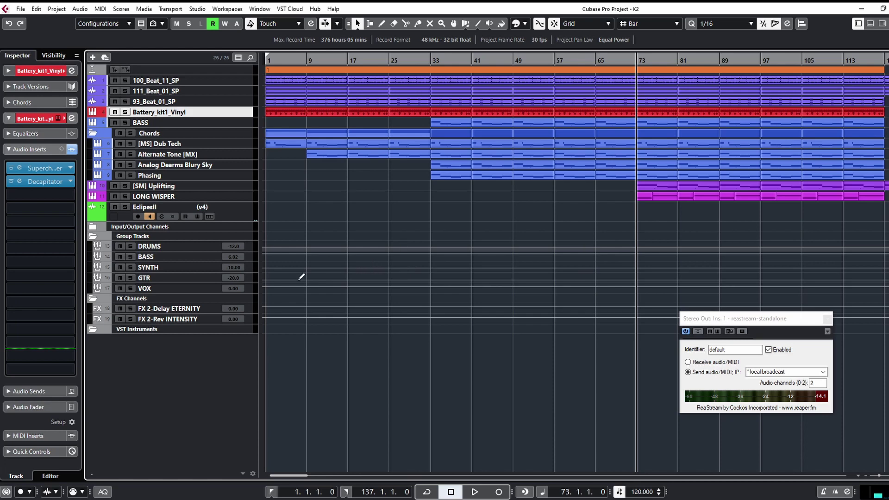
Show the MixConsole in the lower zone with its Inserts rack, exposing ReaStream on Stereo Out
left_click(870, 23)
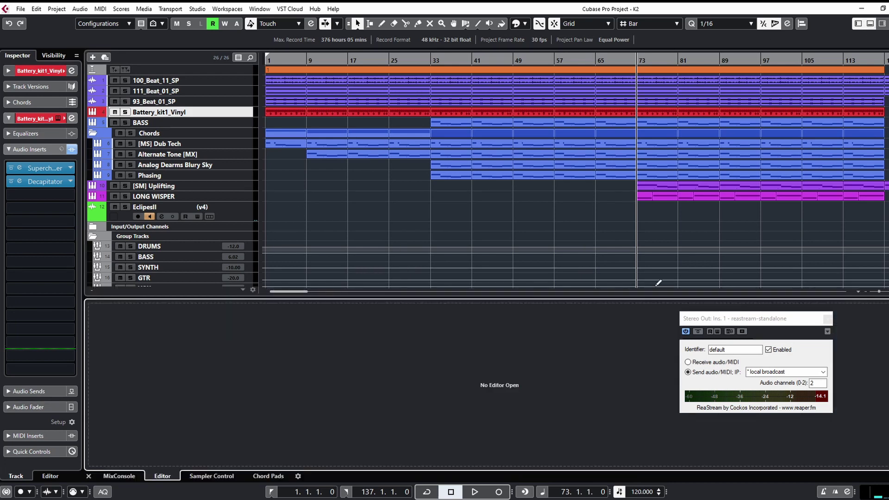
left_click(129, 478)
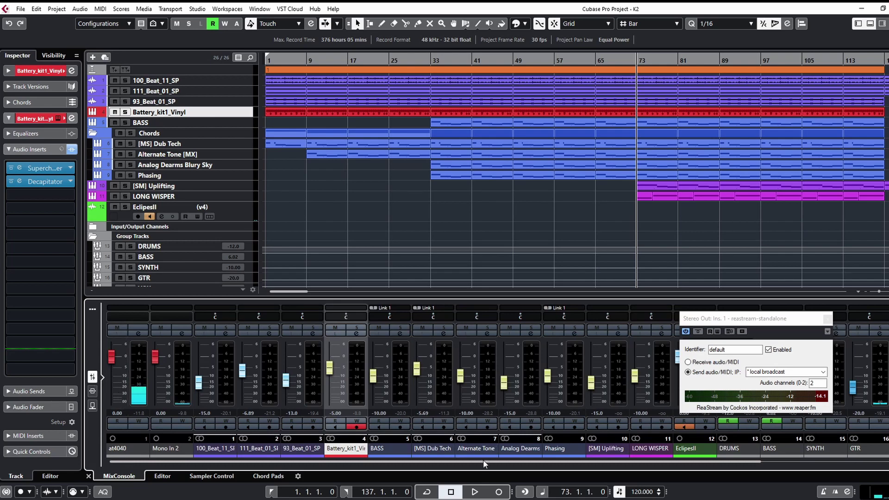
scroll(481, 443, "right", 2)
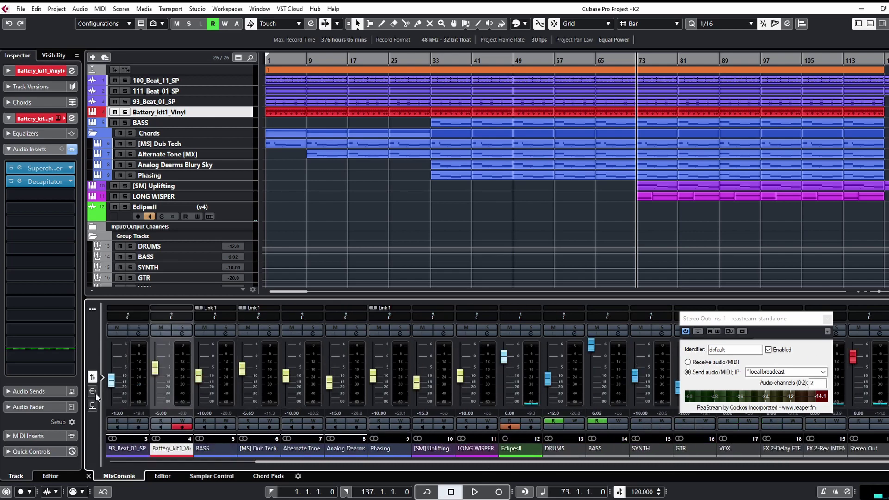
left_click(763, 322)
left_click_drag(763, 322, 550, 269)
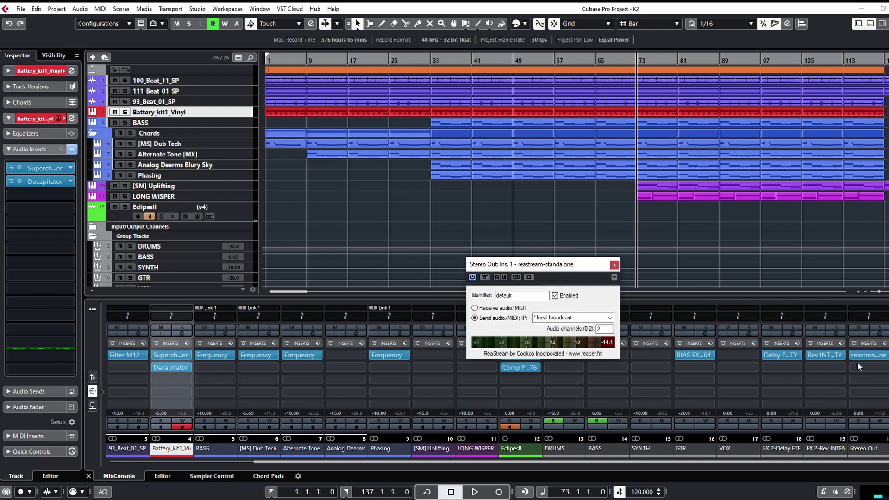
Reopen the Stereo Out ReaStream plugin and confirm it sends on identifier 'default' via local broadcast
left_click(614, 265)
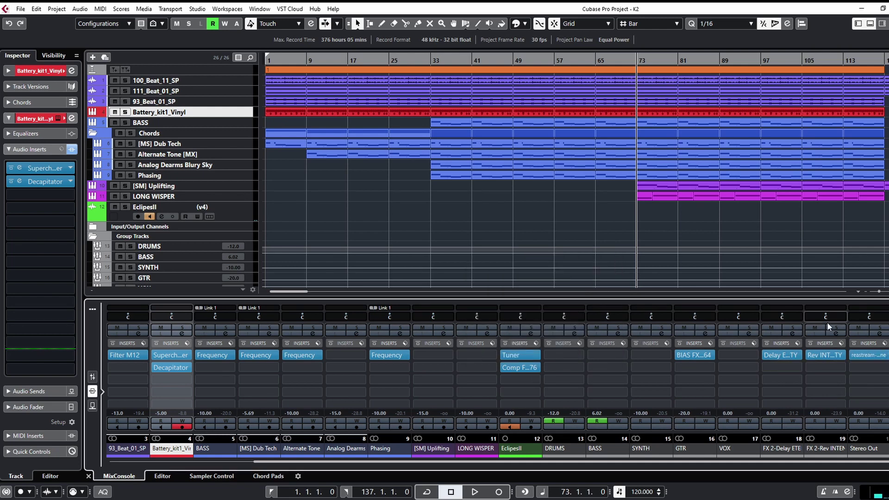
left_click(862, 355)
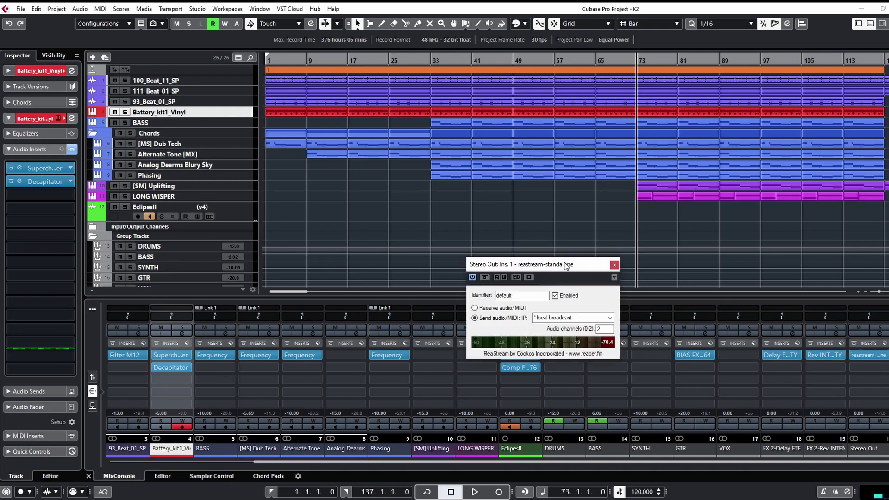
left_click_drag(524, 376, 525, 201)
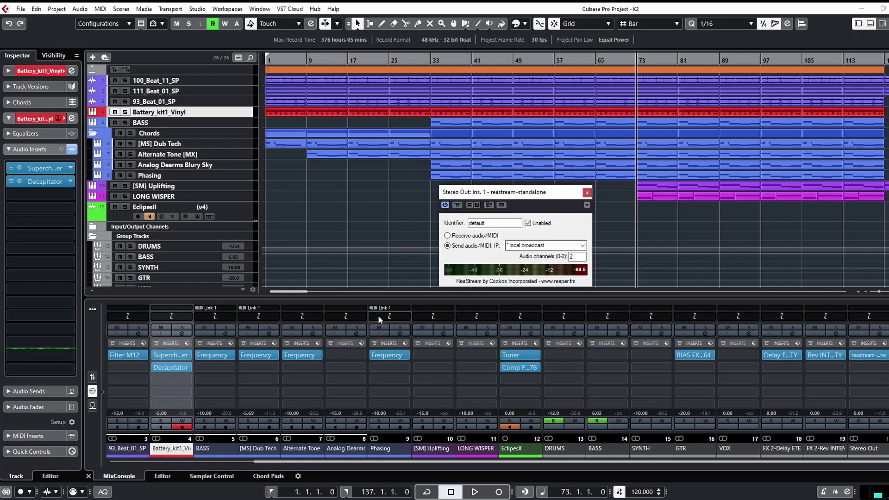
left_click(267, 498)
Bring OBS forward and start an Audio Input Capture source, then cancel without adding it
left_click(250, 470)
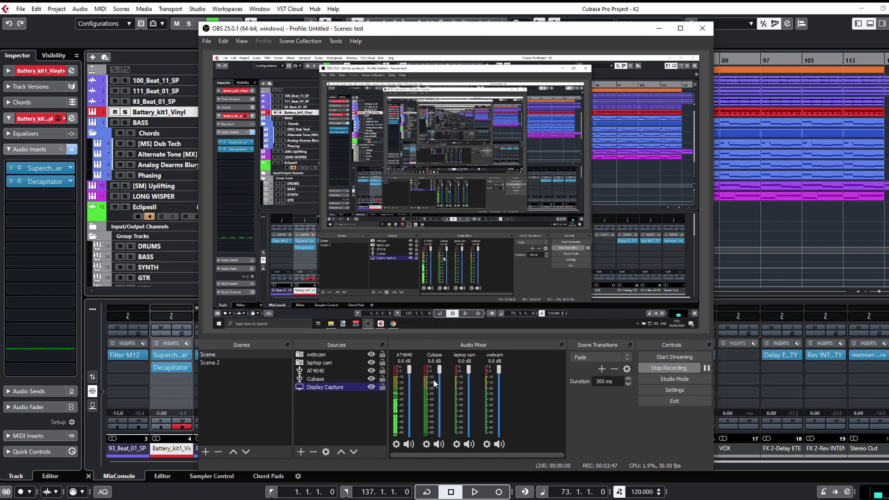
left_click(301, 451)
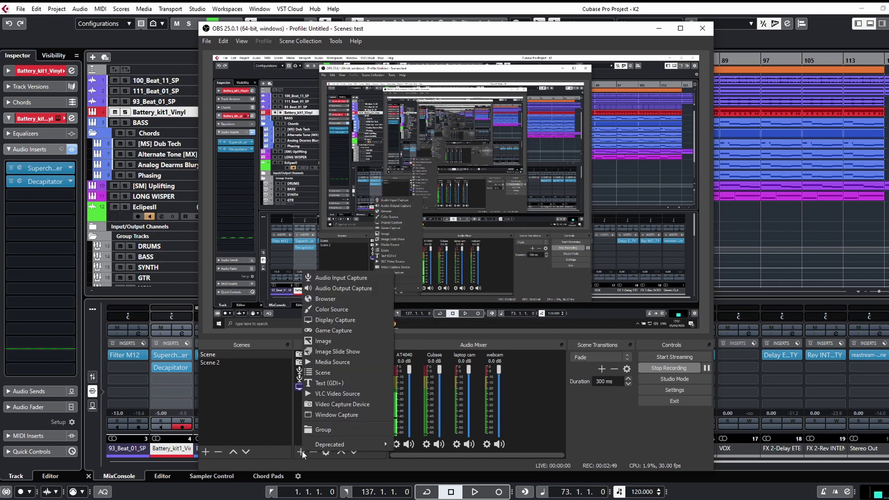
left_click(351, 281)
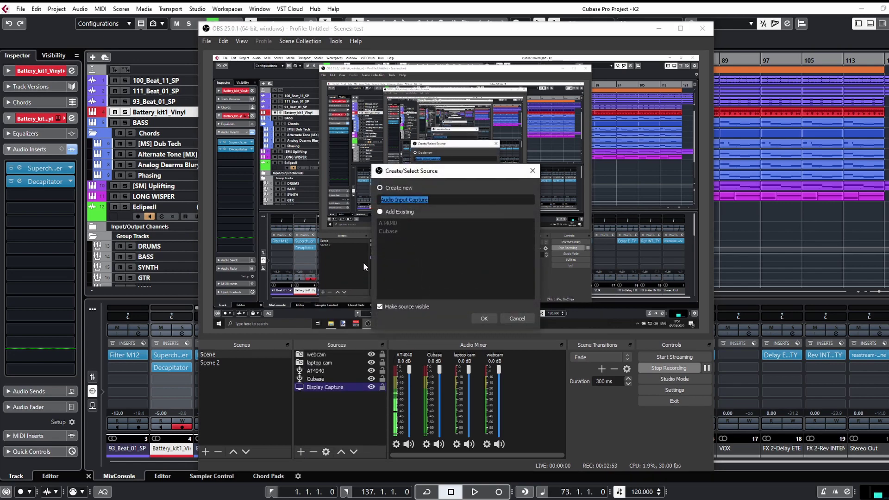
left_click(516, 318)
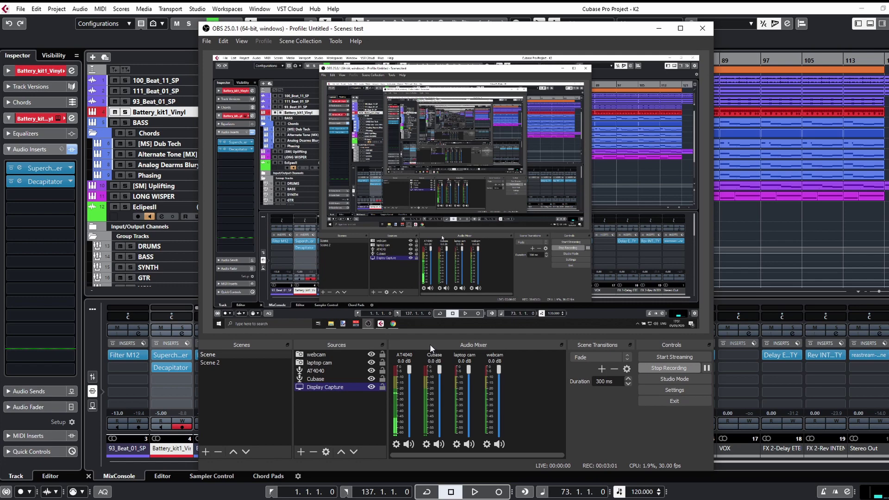
Open the Cubase channel's Filters, showing the reastream-standalone VST filter, and begin adding an audio filter
right_click(430, 379)
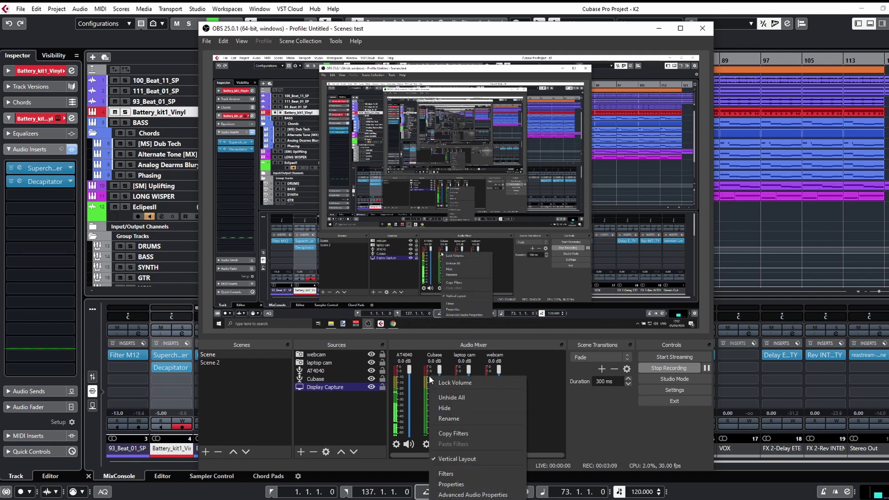
left_click(457, 473)
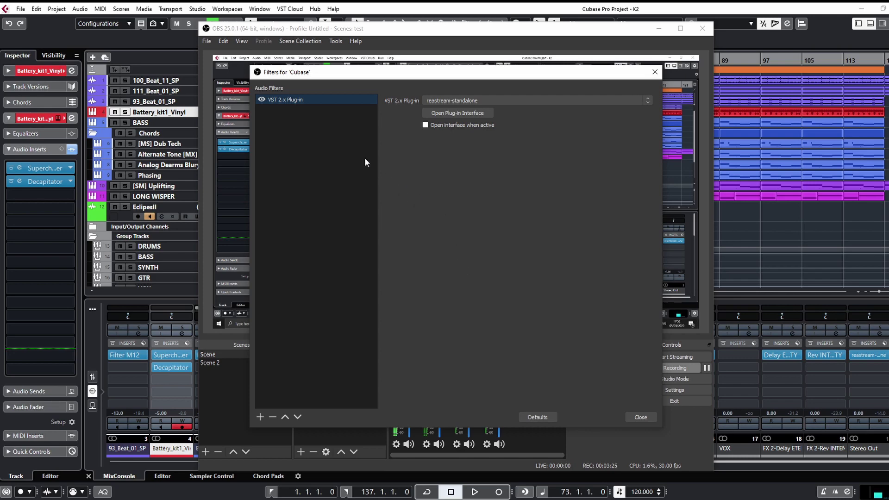
left_click(261, 417)
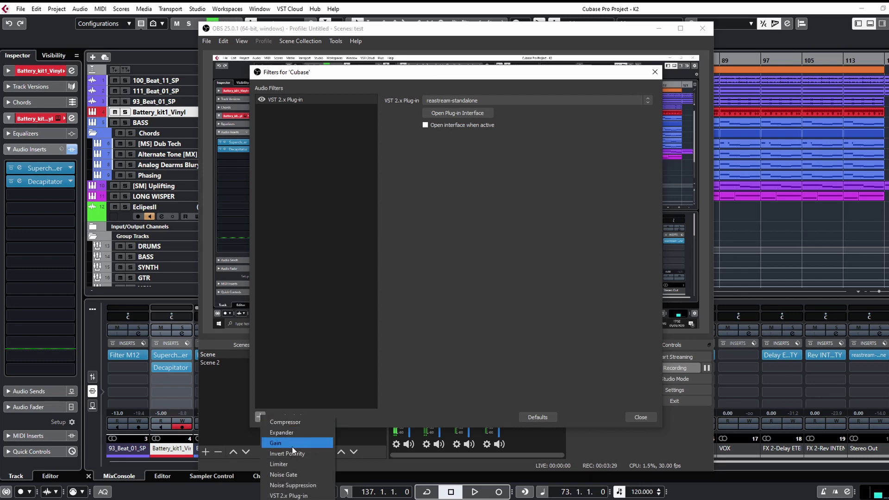
Add a VST 2.x Plug-in filter named 'VST 2.x Plug-in 2' and browse its plug-in list
left_click(283, 496)
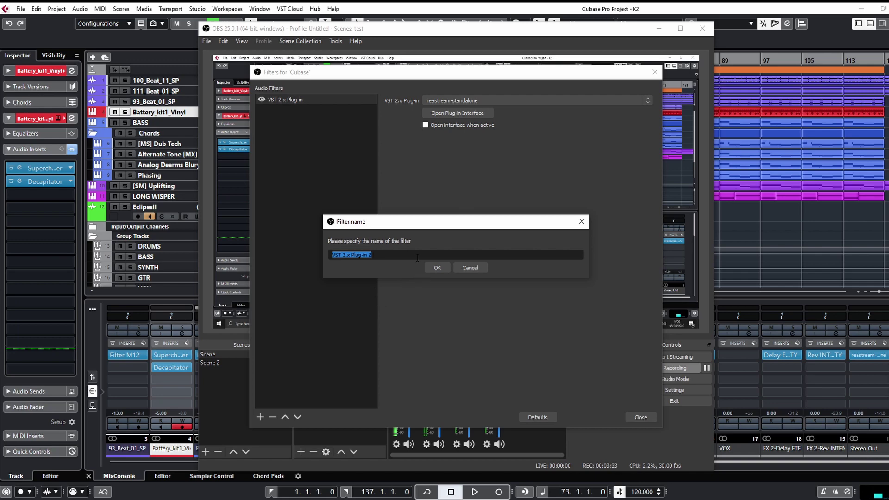
left_click(440, 267)
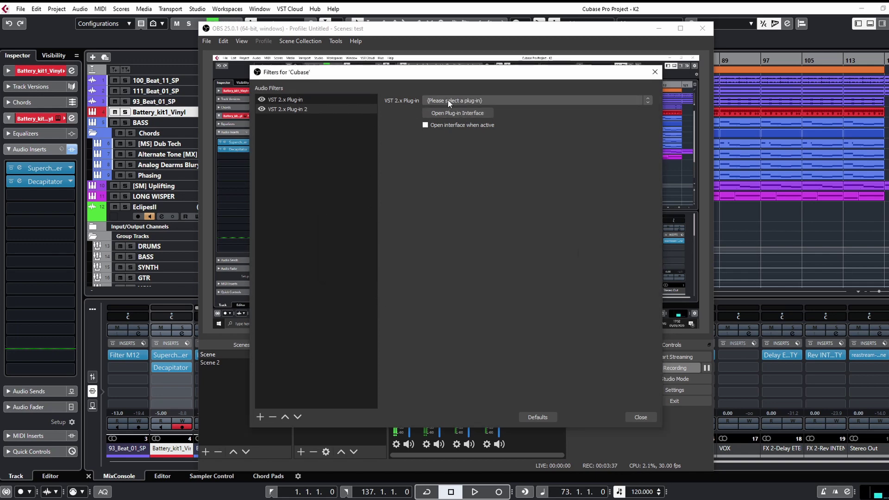
left_click(461, 100)
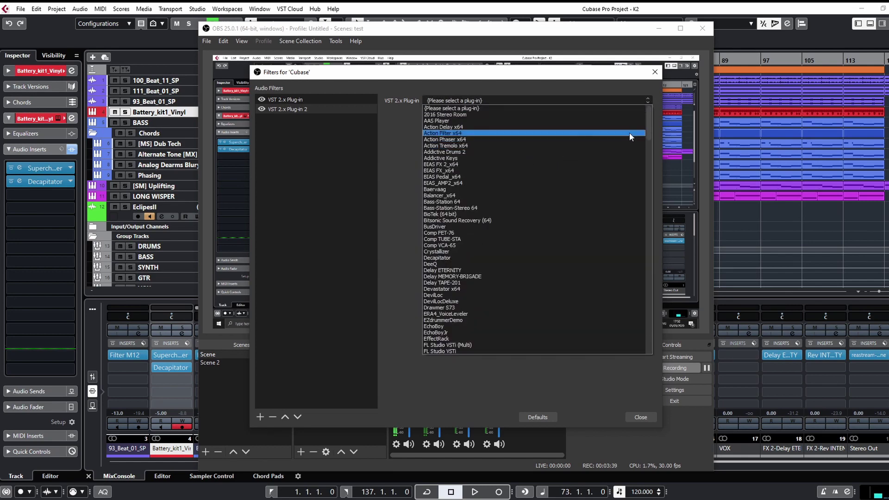
left_click_drag(646, 120, 630, 325)
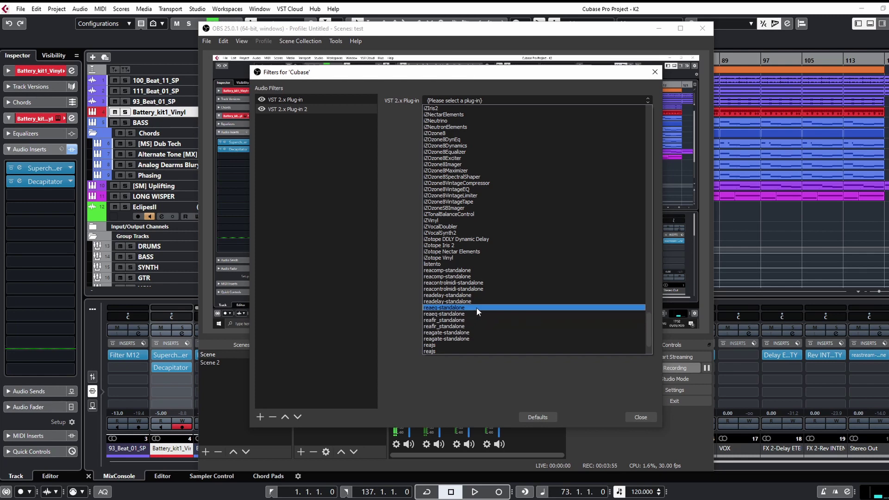
scroll(477, 309, "down", 2)
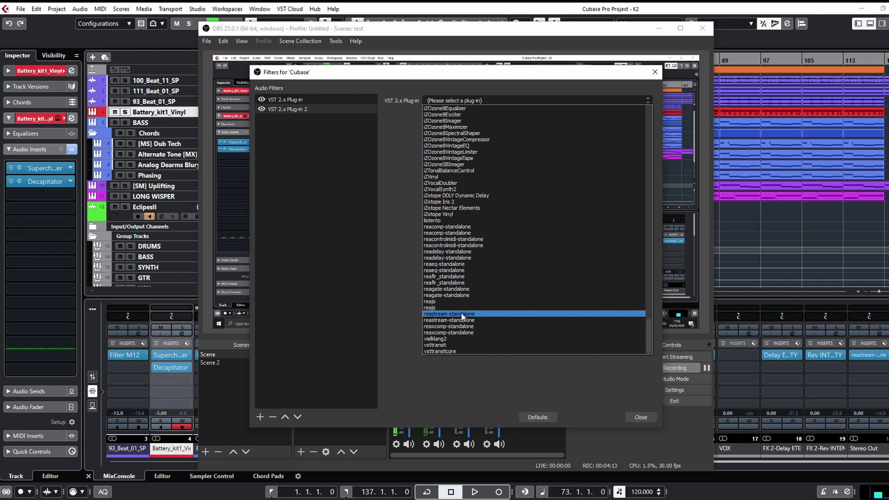
Close the plug-in list and the Cubase source's Filters dialog
left_click(641, 418)
left_click(641, 418)
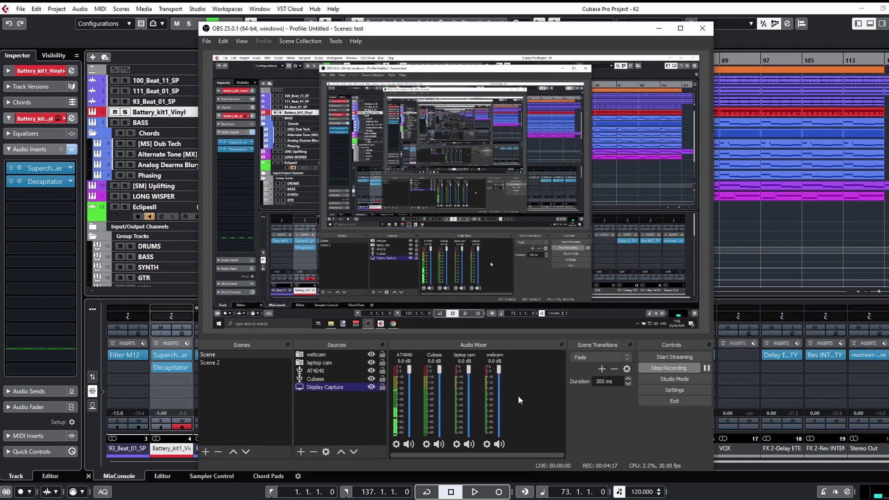
right_click(432, 387)
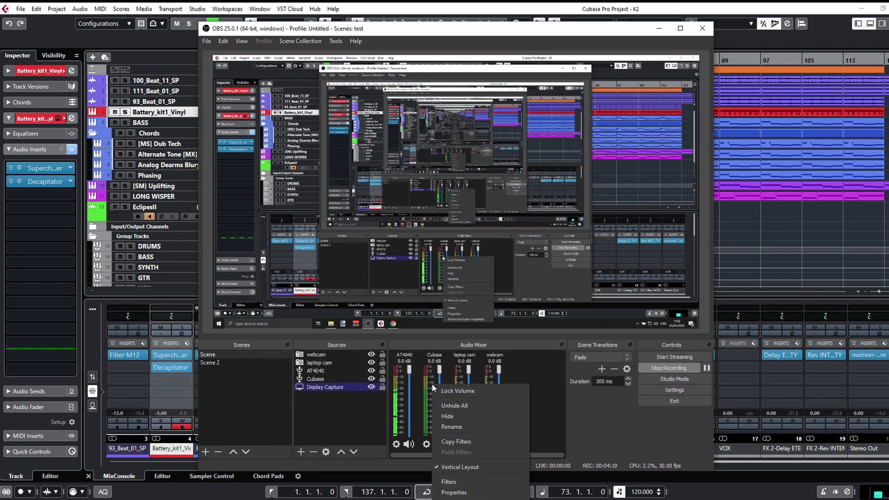
Delete the duplicate 'VST 2.x Plug-in 2' filter from the Cubase source, confirming with Yes
left_click(467, 482)
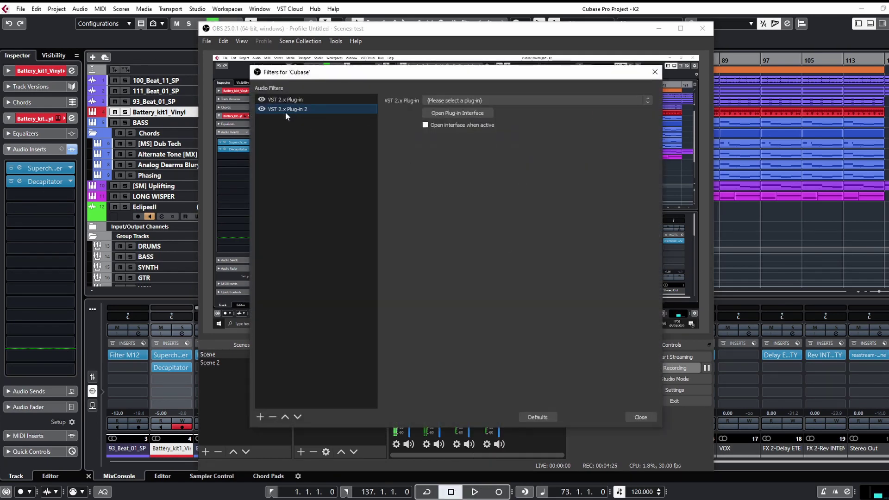
left_click(272, 417)
left_click(488, 265)
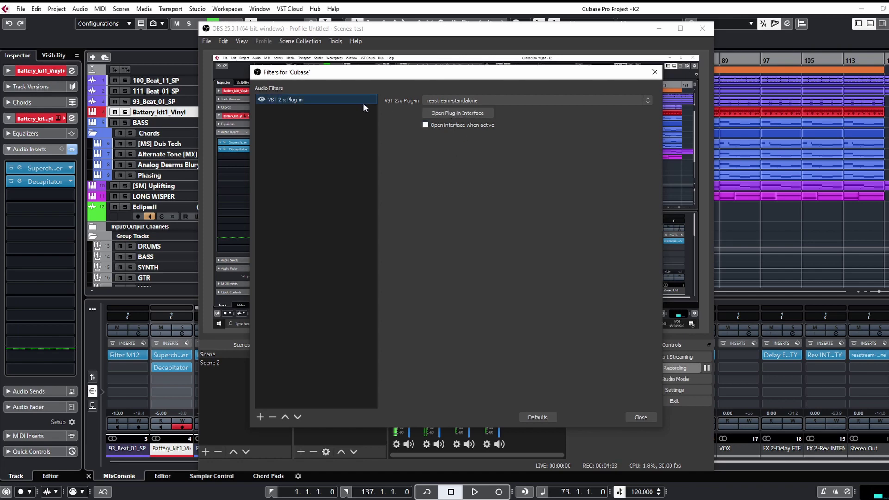
Open and close the remaining reastream-standalone plug-in window, repositioning the filter settings
left_click(451, 113)
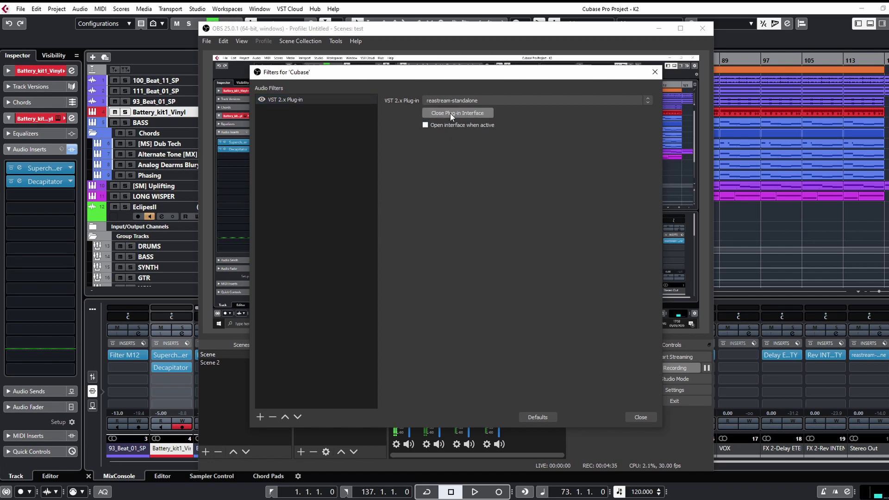
left_click_drag(471, 77, 414, 52)
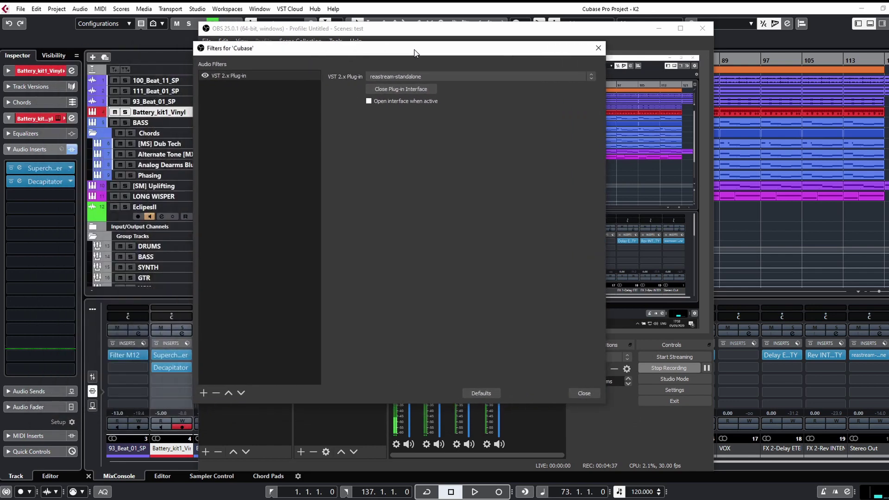
left_click(399, 90)
mouse_move(401, 51)
left_mouse_down()
mouse_move(259, 57)
mouse_move(750, 10)
mouse_move(407, 61)
left_mouse_up()
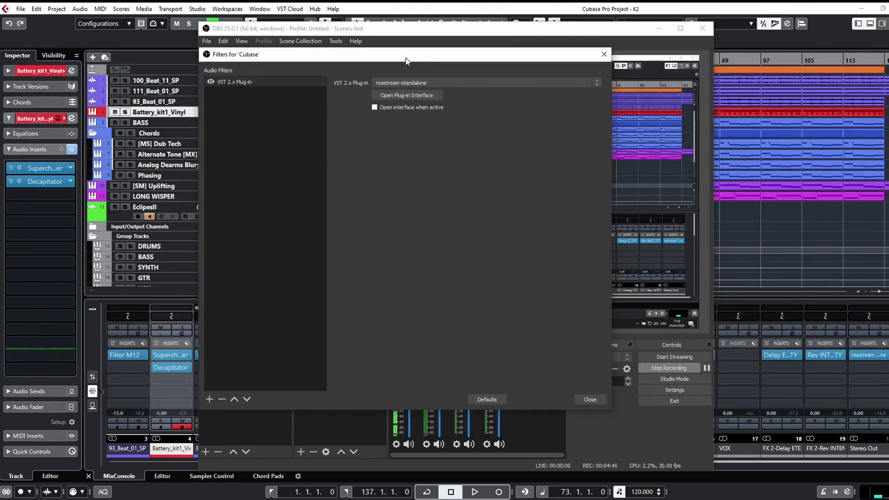
Close the Cubase filter settings, minimize OBS, then restore it from the taskbar
left_click(588, 398)
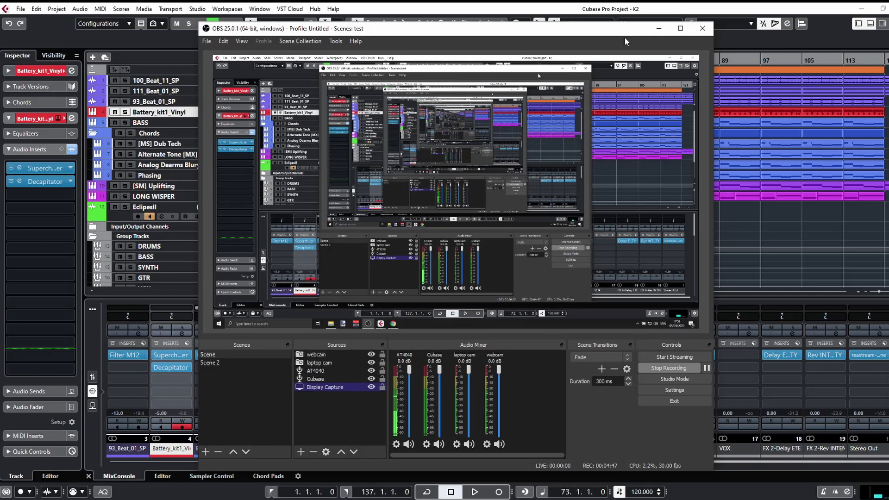
left_click(659, 28)
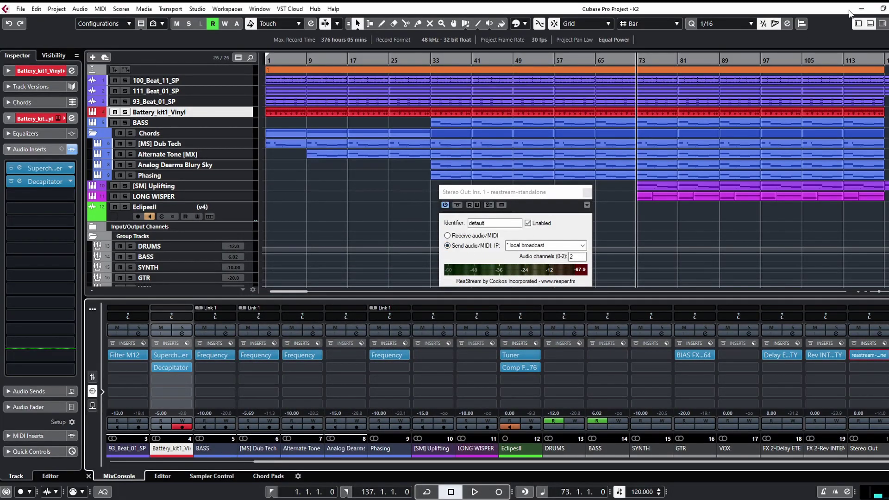
left_click(315, 496)
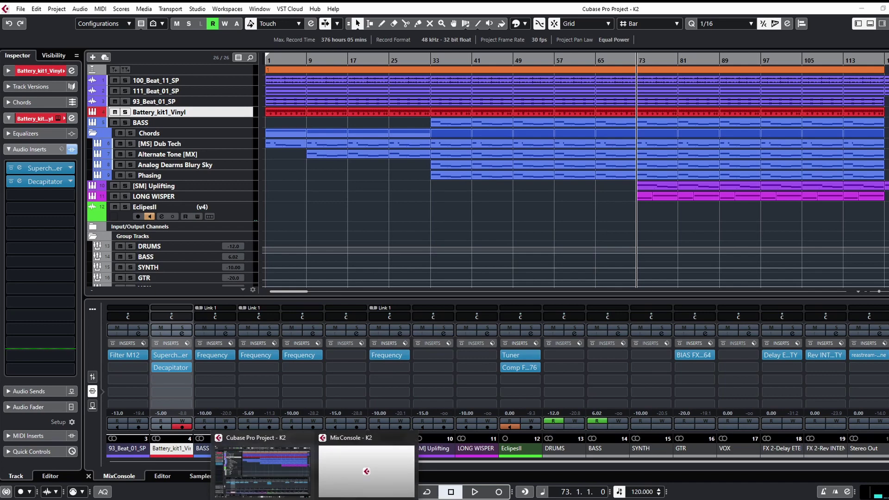
left_click(283, 496)
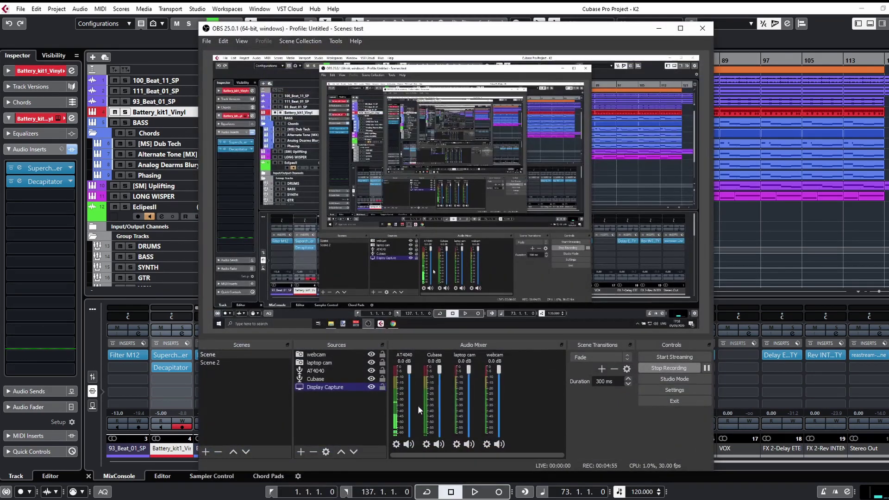
Open the Cubase source's Filters and its ReaStream receiver interface on identifier 'default'
right_click(425, 385)
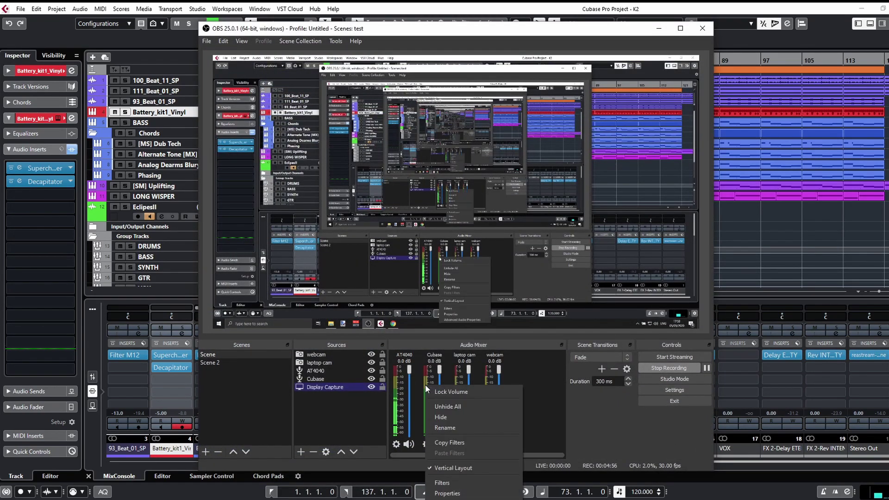
left_click(460, 484)
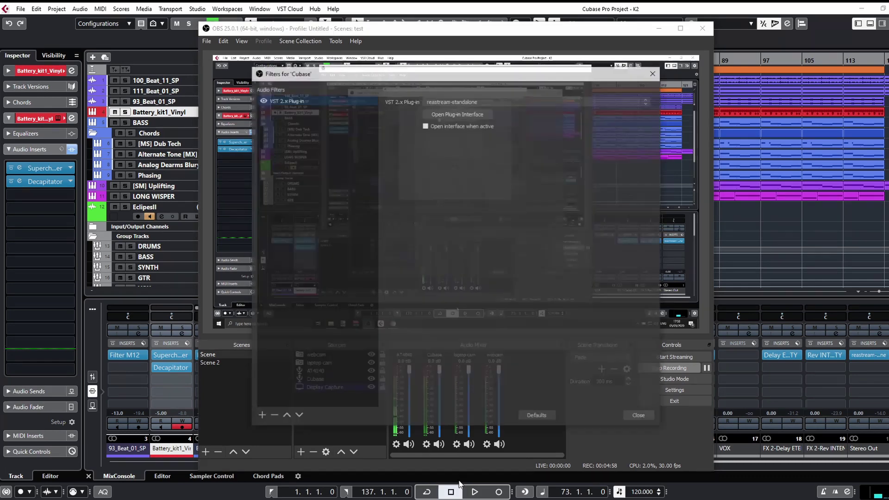
left_click(440, 116)
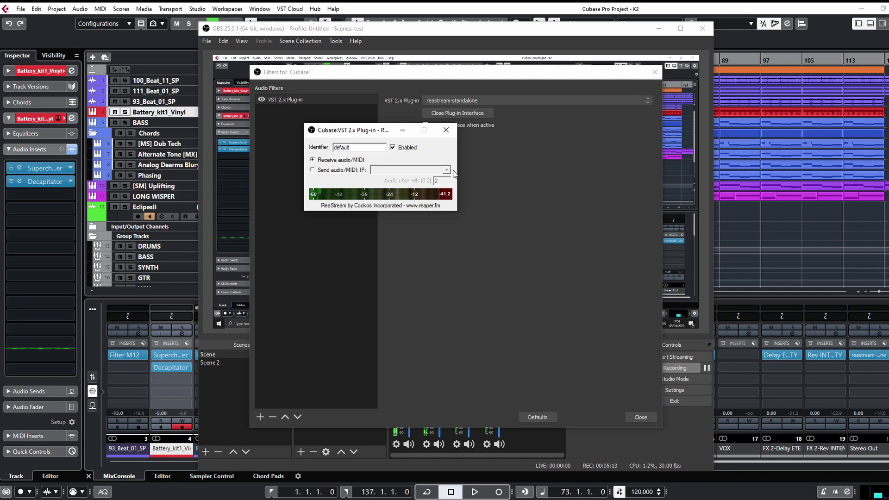
Bring Cubase and its Stereo Out ReaStream window forward, play about 15 seconds, then stop
left_click(121, 214)
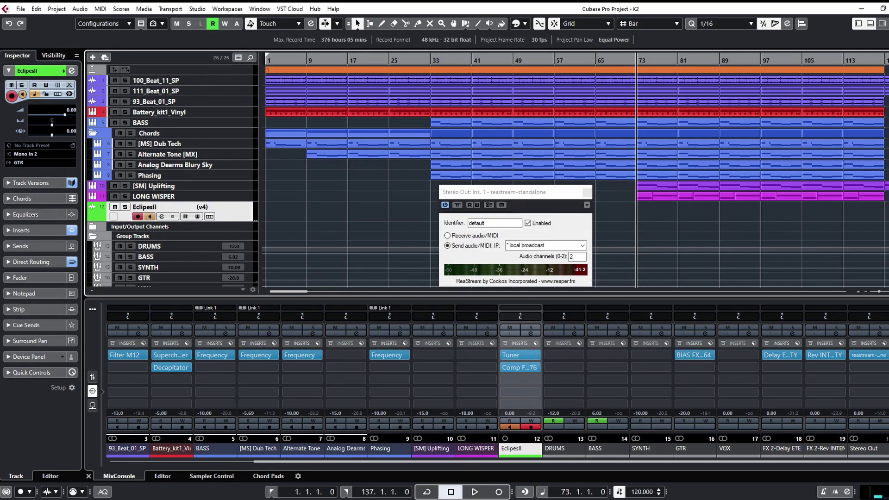
left_click(306, 475)
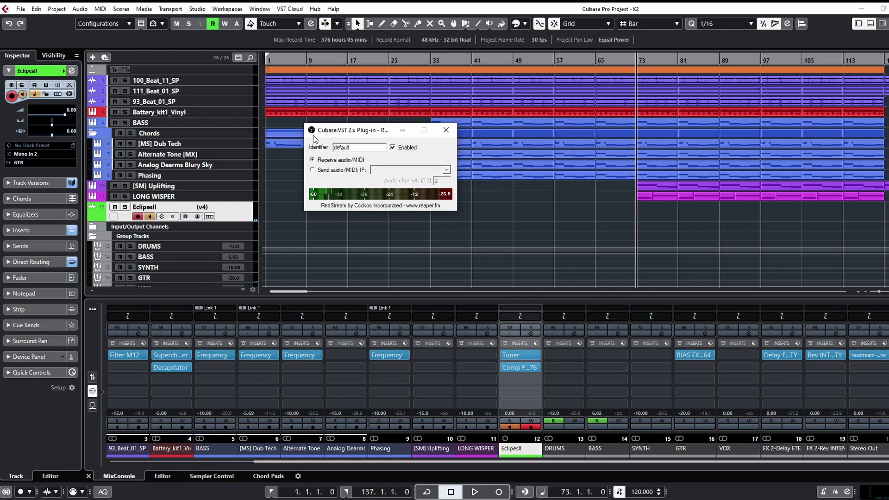
left_click(483, 7)
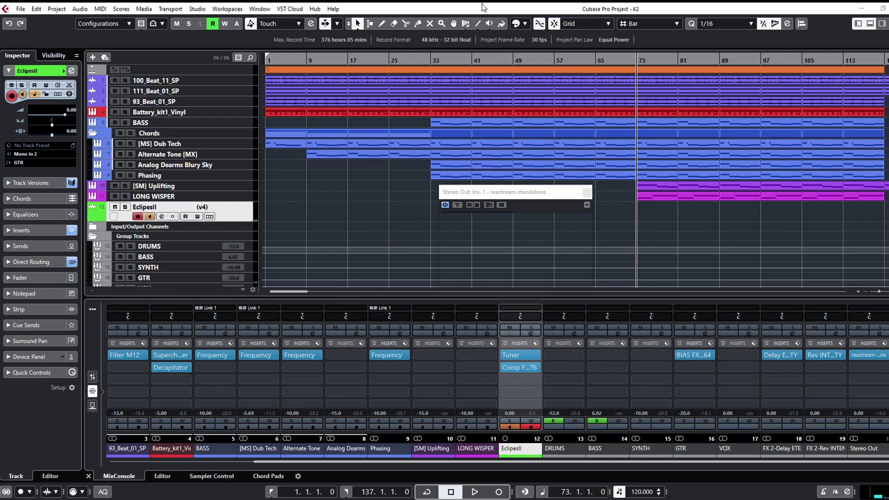
key("space")
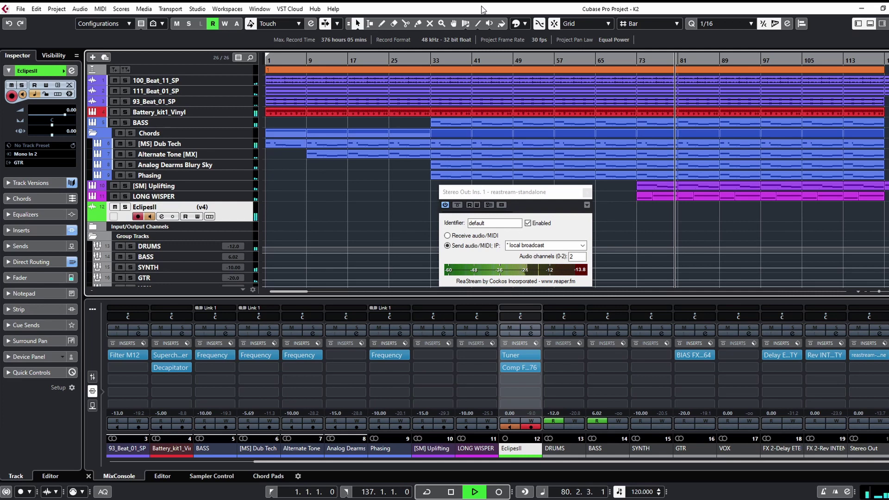
key("space")
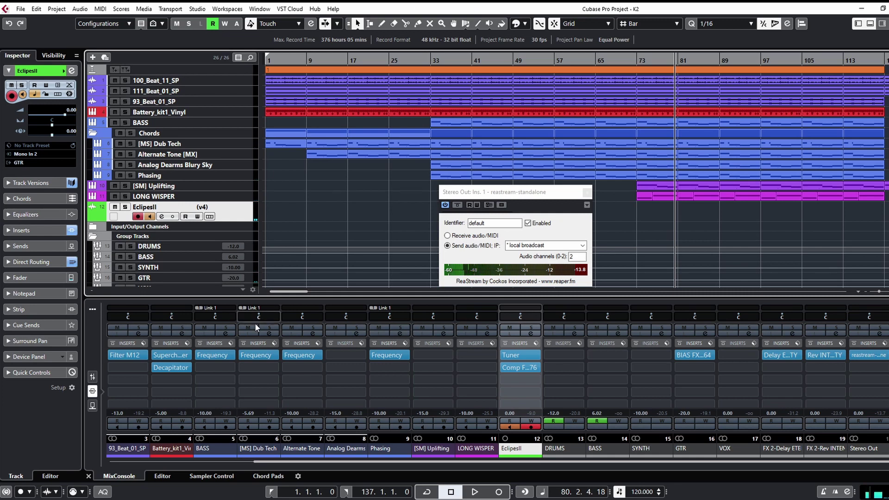
Switch to OBS via the taskbar preview and close the Filters for 'Cubase' dialog
left_click(291, 499)
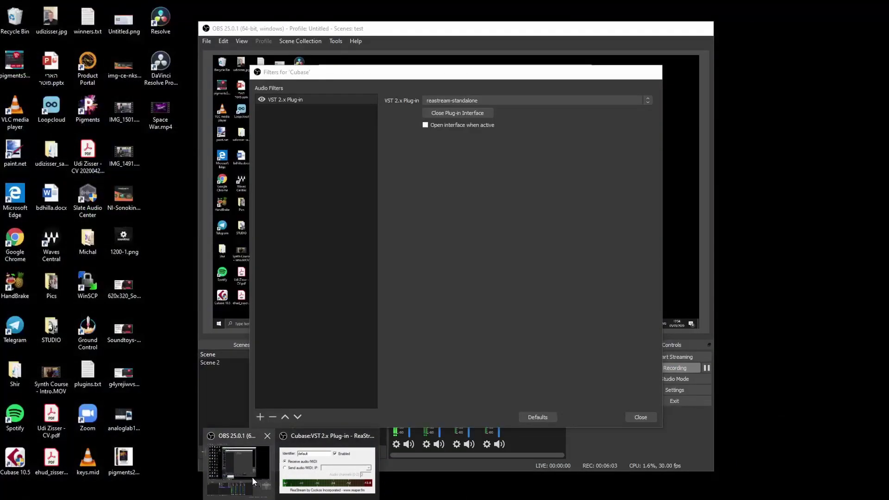
left_click(251, 476)
left_click(640, 417)
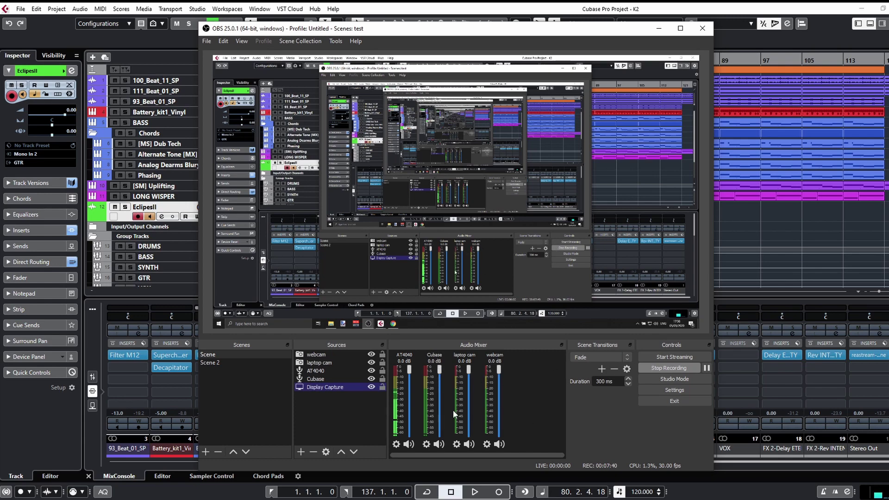
Open Advanced Audio Properties from the Cubase channel's menu in the OBS Audio Mixer
right_click(425, 386)
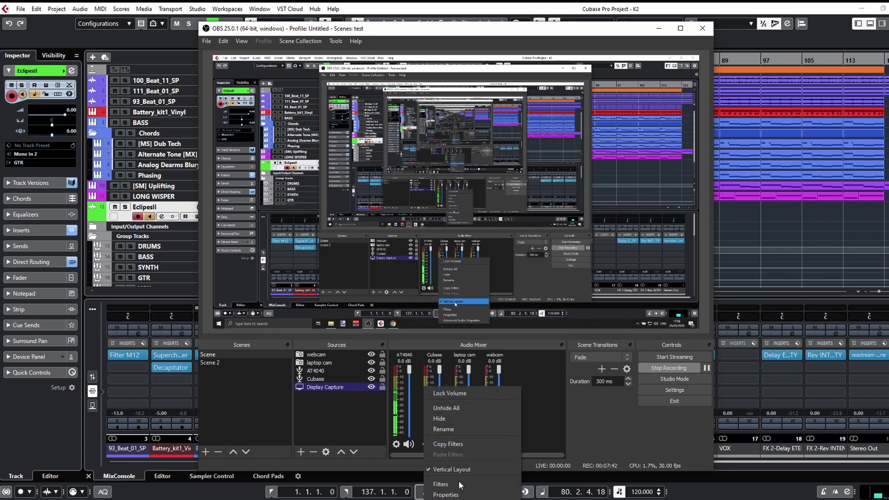
left_click(457, 499)
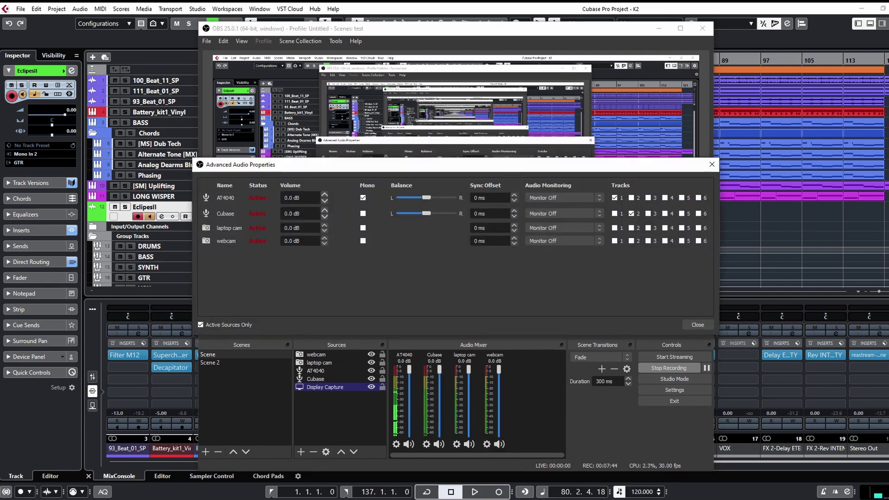